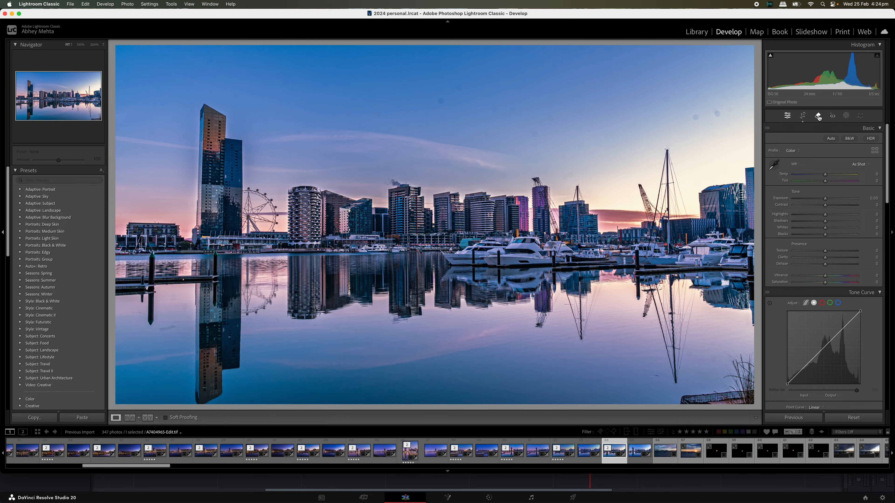
Open the Remove tool in Develop with Visualize Spots showing the harbour photo's dust spots.
click(817, 117)
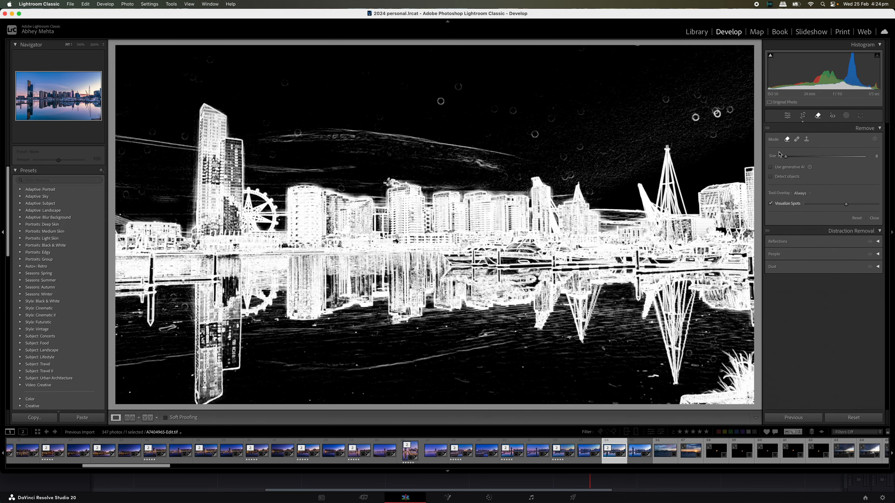
Enable generative AI for Remove, keep Visualize Spots on, and set the brush size to 7.
click(770, 203)
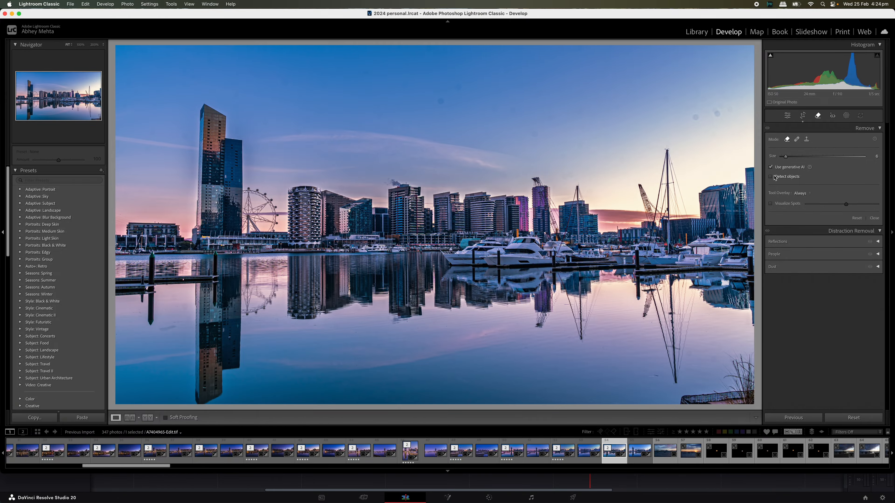
click(770, 204)
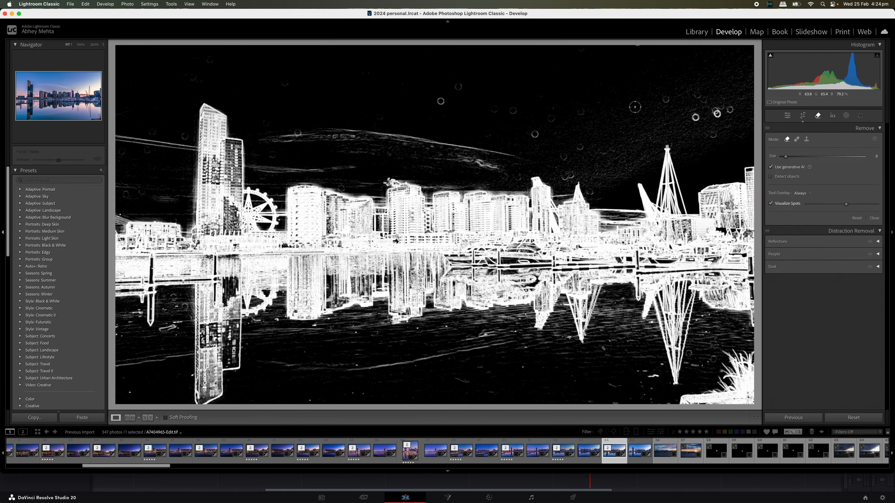
key(bracketleft)
key(bracketleft)
key(bracketright)
key(bracketright)
key(bracketright)
Brush the dust spots across the sky, from the upper-right corner through the centre to the far-left sky.
click(732, 109)
click(717, 113)
click(720, 107)
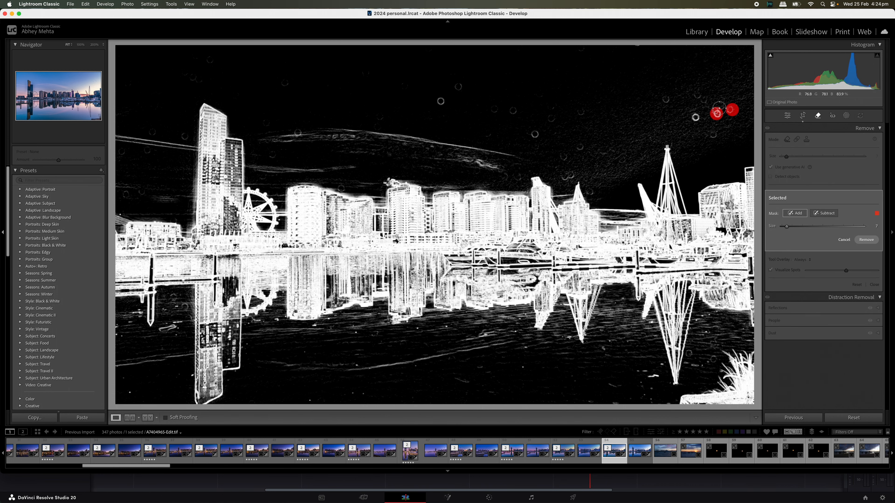
click(716, 134)
click(695, 118)
click(704, 100)
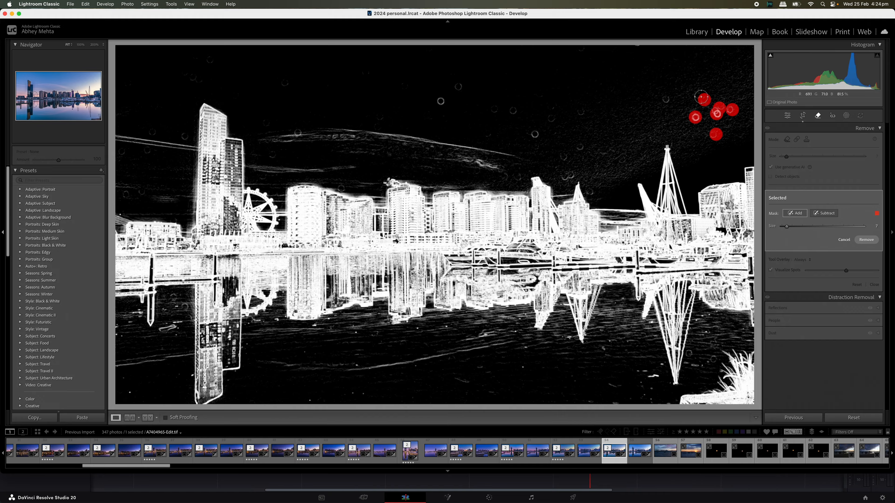
click(698, 96)
click(743, 96)
click(741, 77)
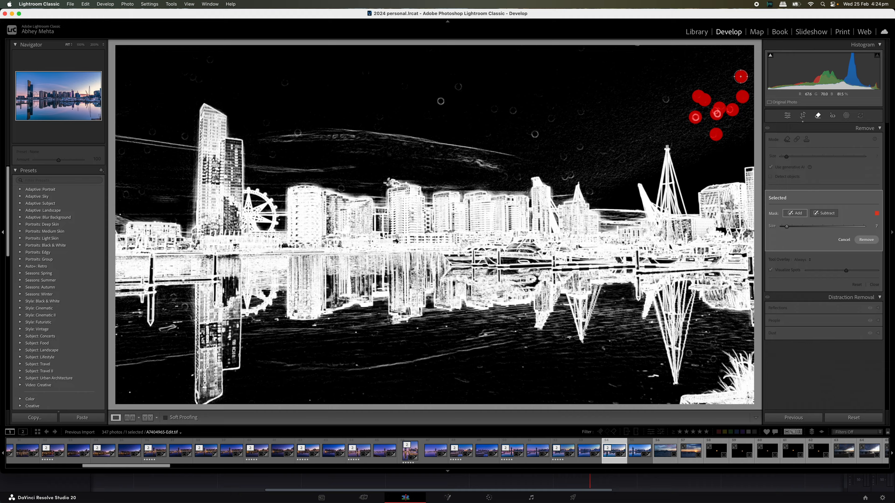
click(669, 99)
click(573, 173)
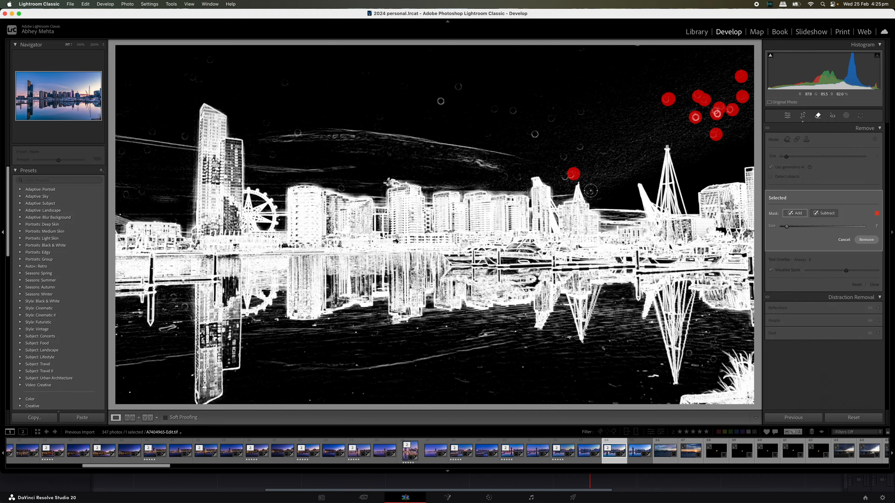
click(590, 190)
click(565, 176)
click(580, 146)
click(563, 156)
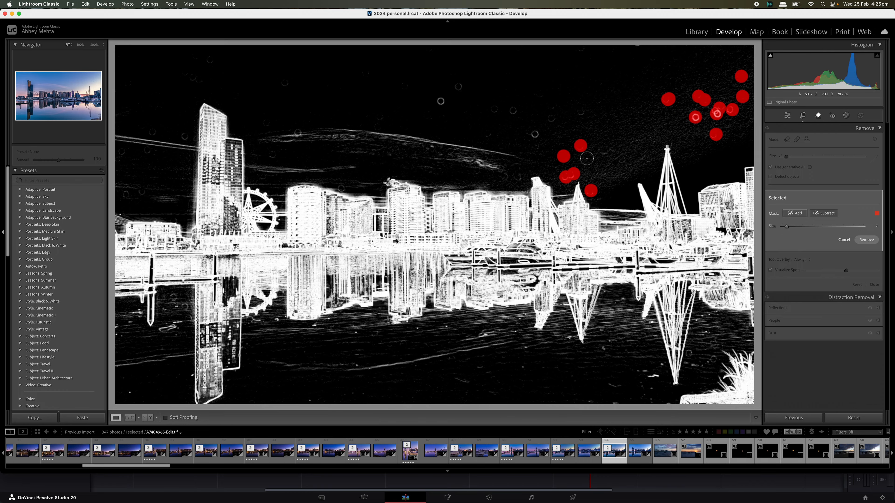
click(623, 160)
click(583, 113)
click(552, 117)
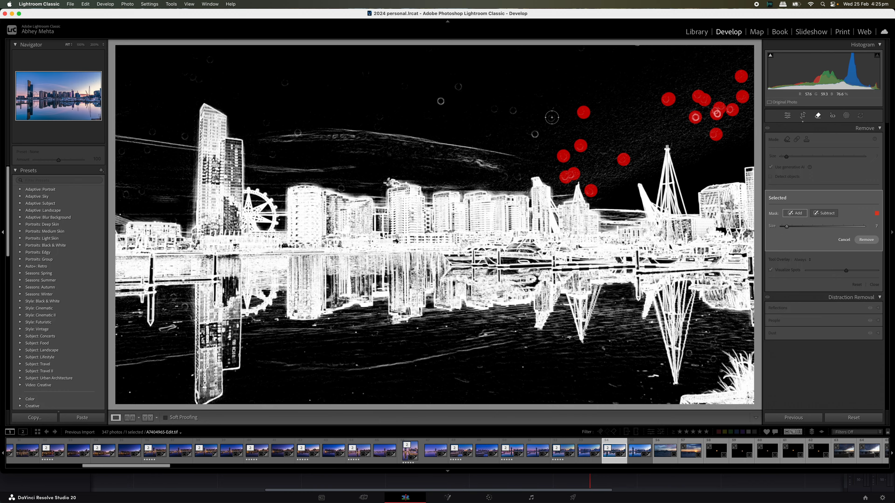
click(536, 134)
click(511, 110)
click(495, 110)
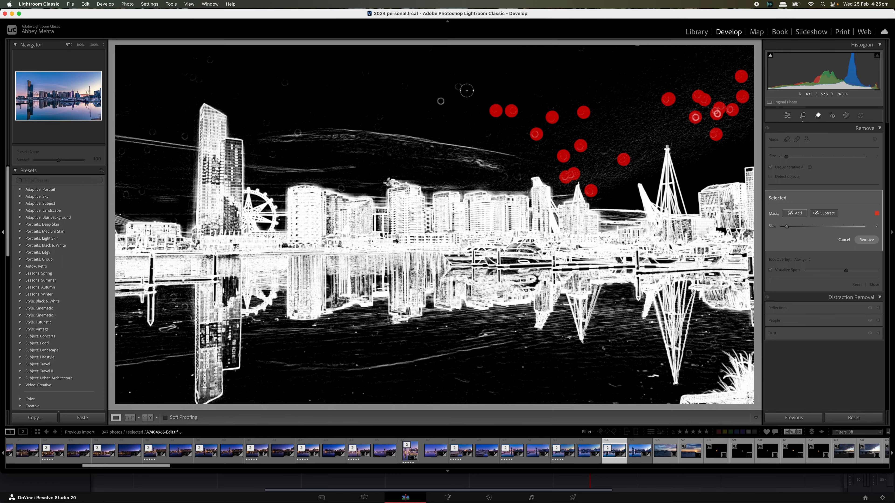
click(460, 86)
click(441, 101)
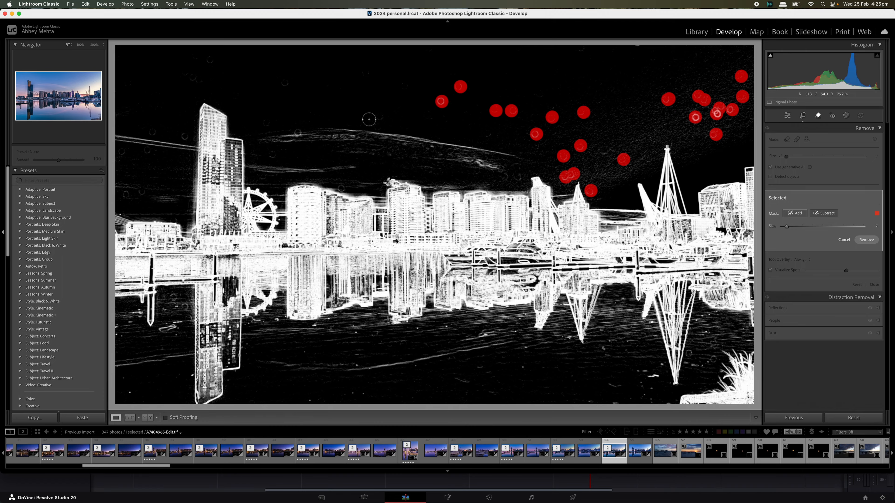
click(384, 116)
click(285, 82)
click(297, 134)
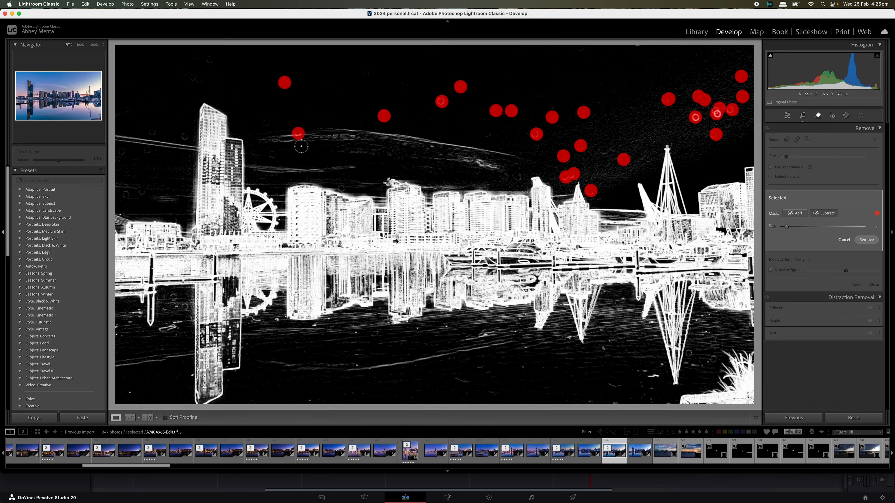
click(343, 186)
click(270, 157)
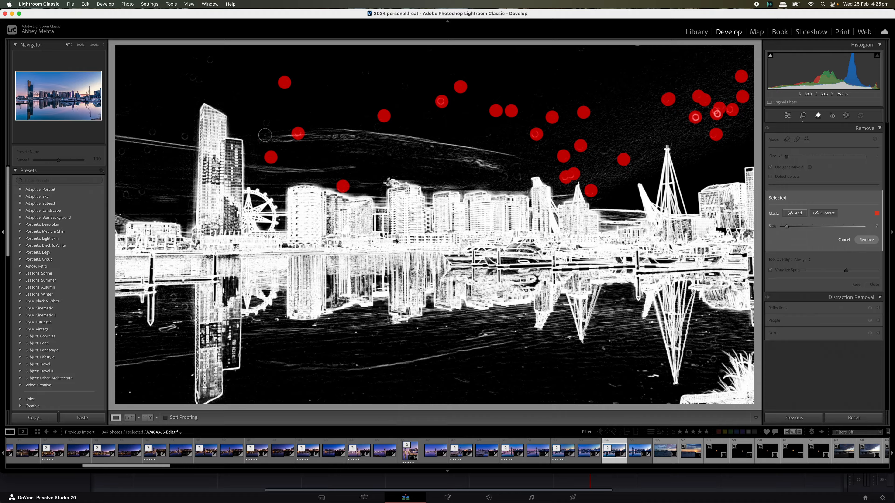
click(263, 121)
click(186, 135)
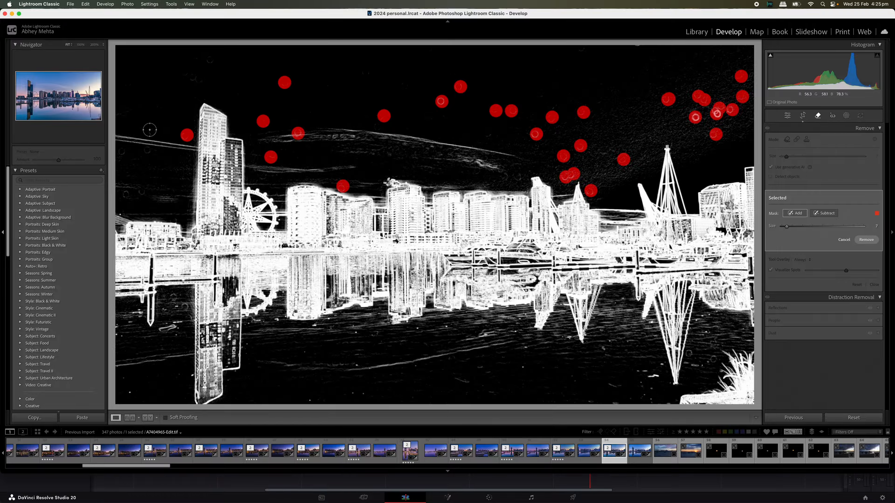
click(150, 130)
click(147, 152)
click(122, 152)
click(125, 195)
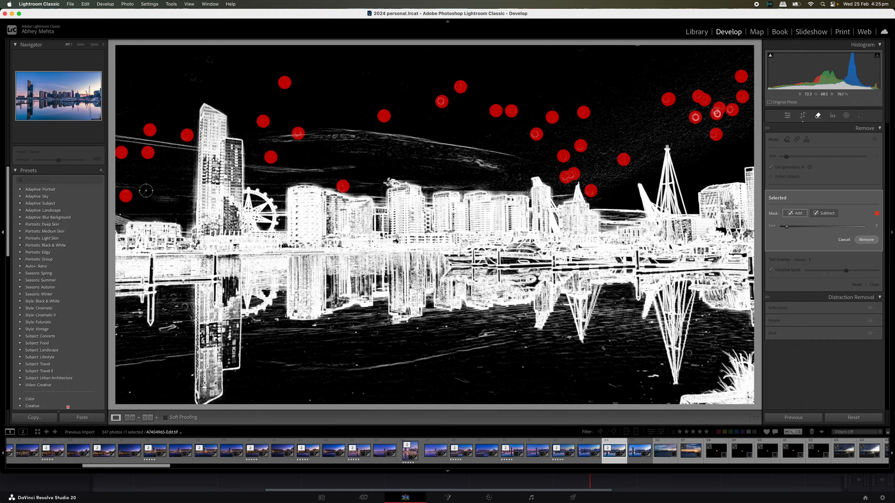
click(142, 191)
click(193, 76)
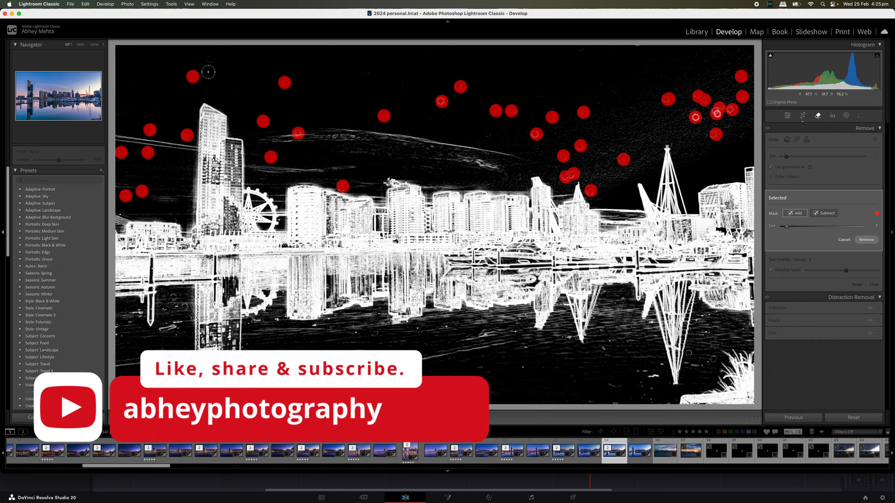
click(202, 80)
click(213, 59)
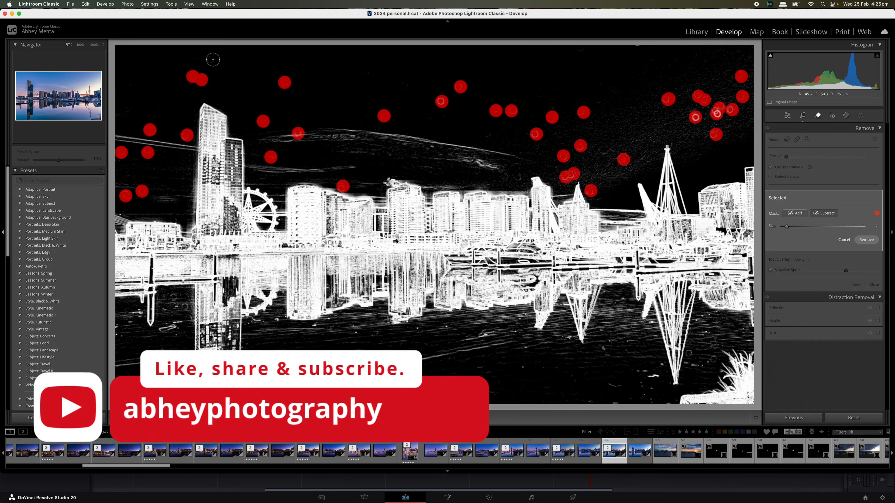
click(487, 132)
click(519, 174)
Mark the leftover sky spots near the skyline and top edge, plus dust in the left and lower-right water.
click(504, 178)
click(501, 168)
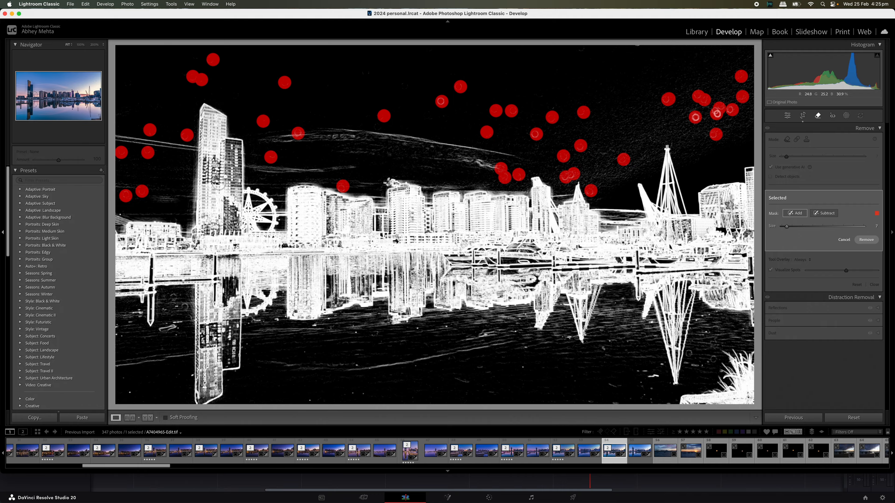
click(263, 178)
click(583, 50)
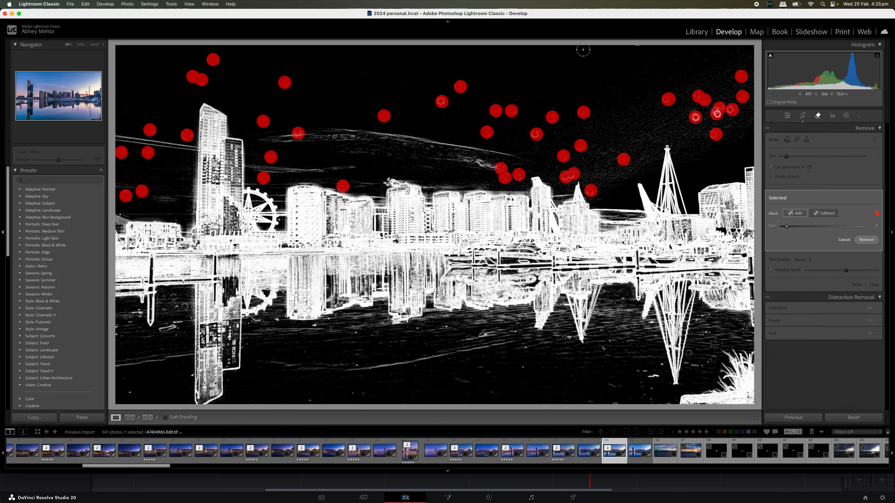
click(640, 49)
click(367, 72)
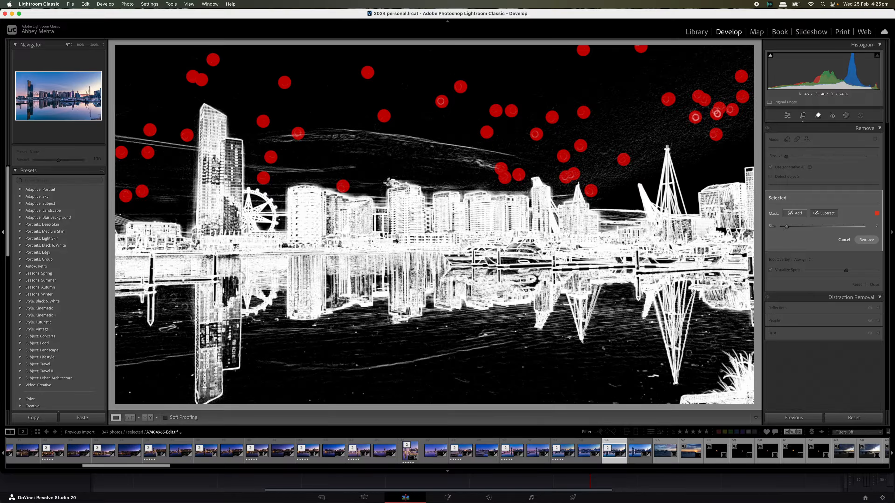
click(172, 297)
click(184, 305)
click(186, 317)
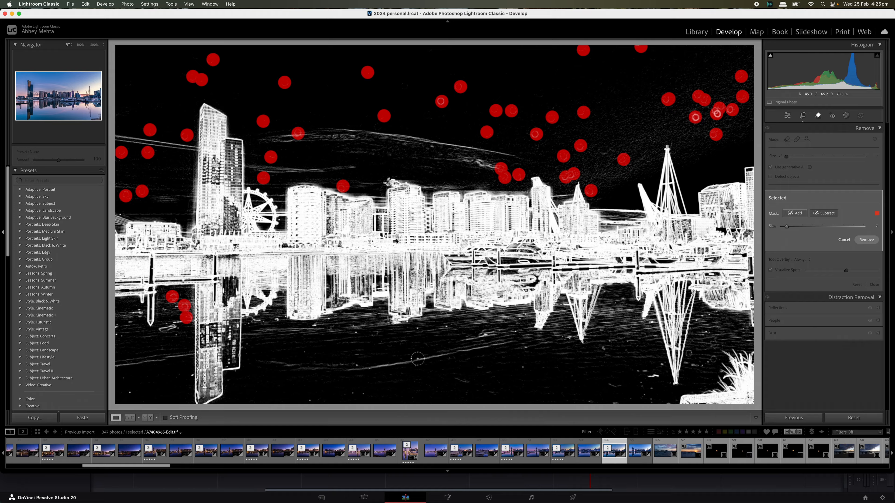
click(691, 353)
click(711, 360)
At brush size 4, mark a small water spot, switch to Subtract, and run the generative removal.
key(bracketleft)
key(bracketleft)
key(bracketleft)
click(603, 348)
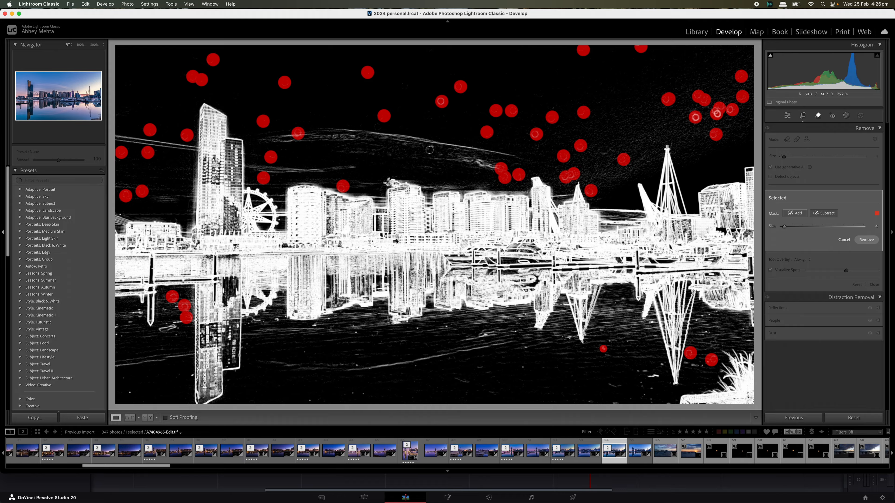
click(822, 214)
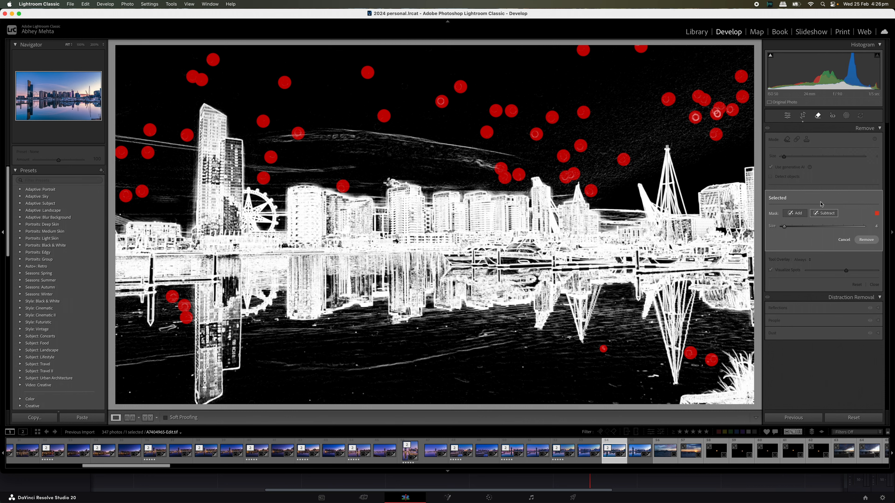
click(866, 241)
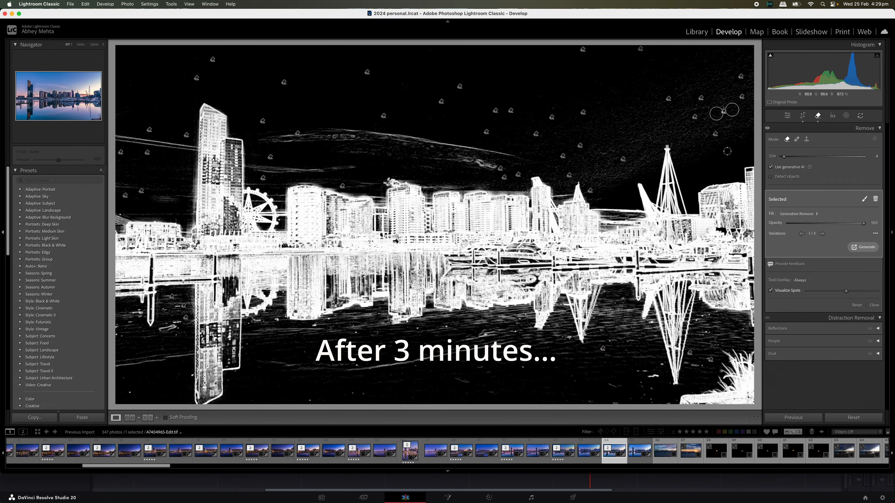
click(818, 117)
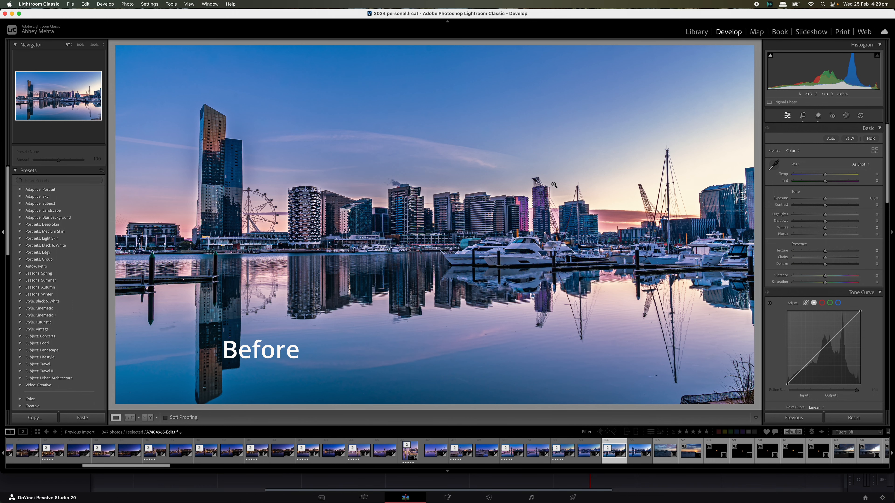
key(y)
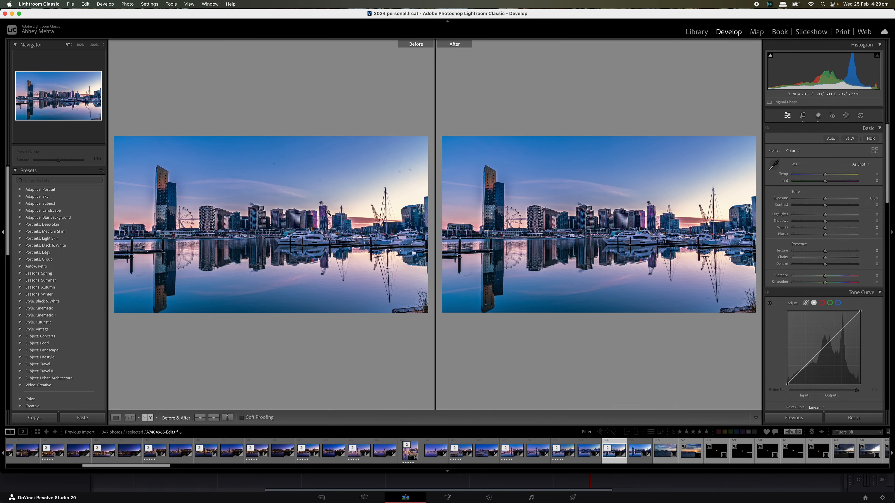
key(y)
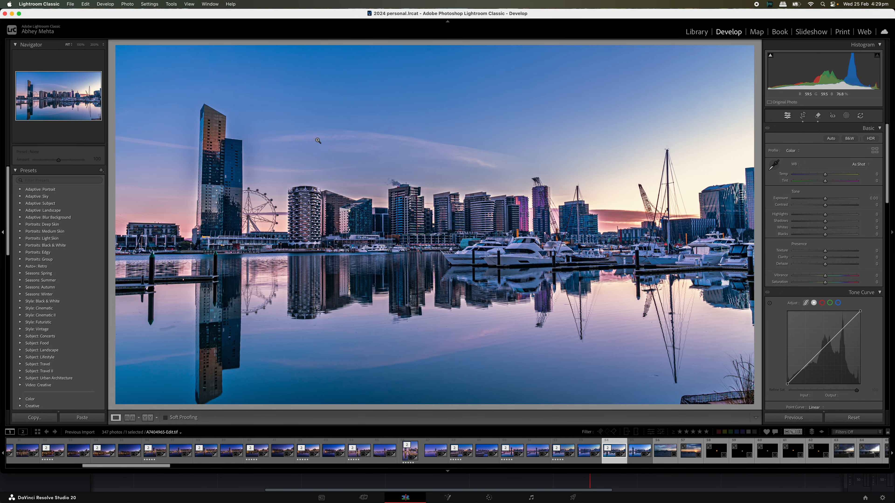
click(818, 117)
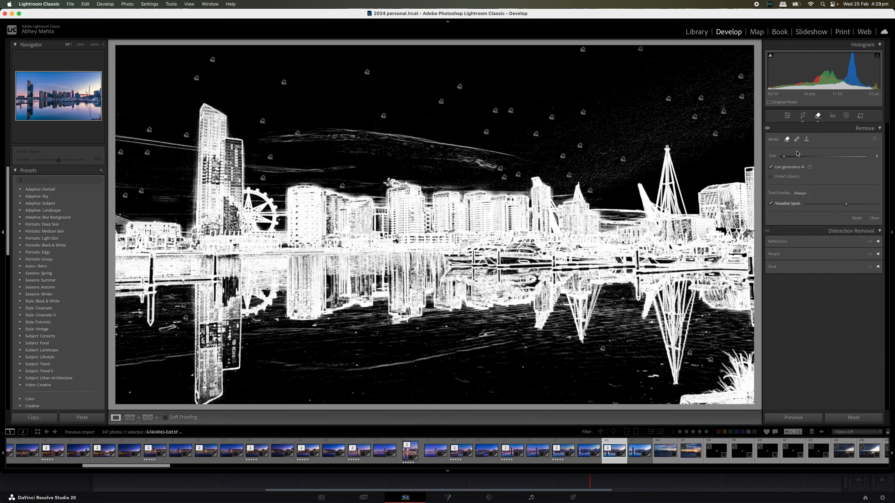
With Visualize Spots off, generatively remove the streak in the left water reflection and close the Remove tool.
click(770, 204)
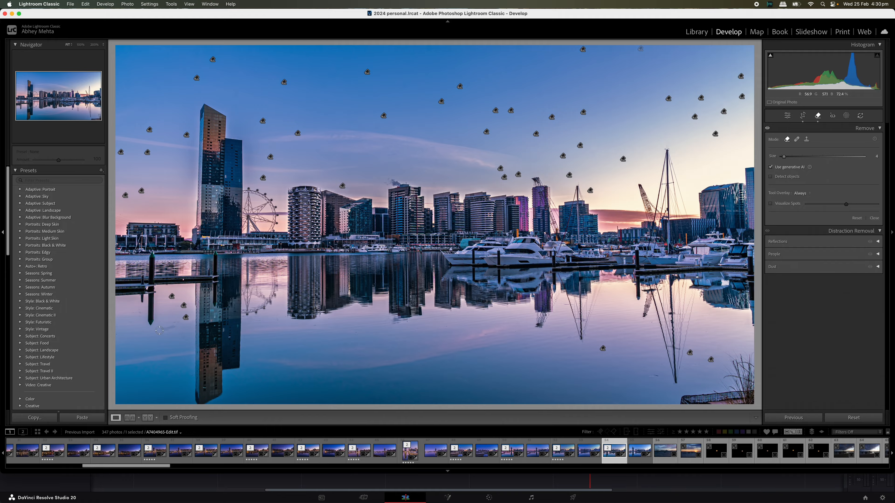
drag(159, 330, 178, 324)
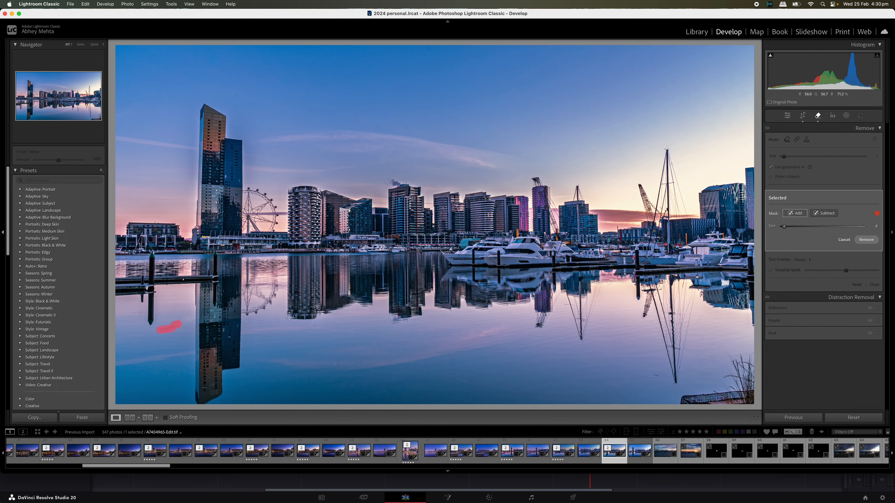
click(866, 242)
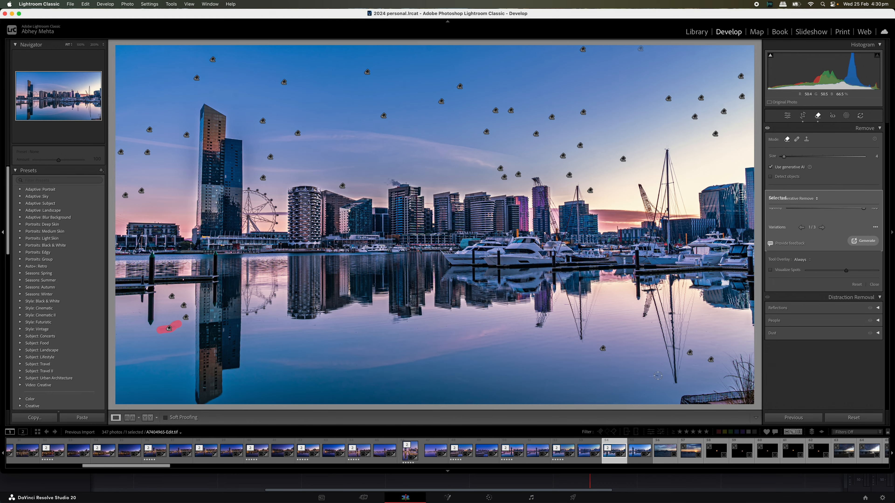
click(818, 116)
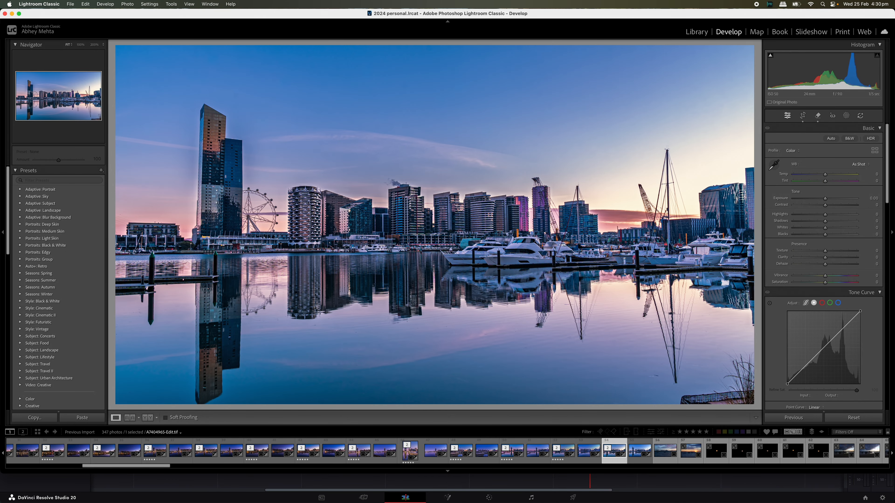
key(super+shift+5)
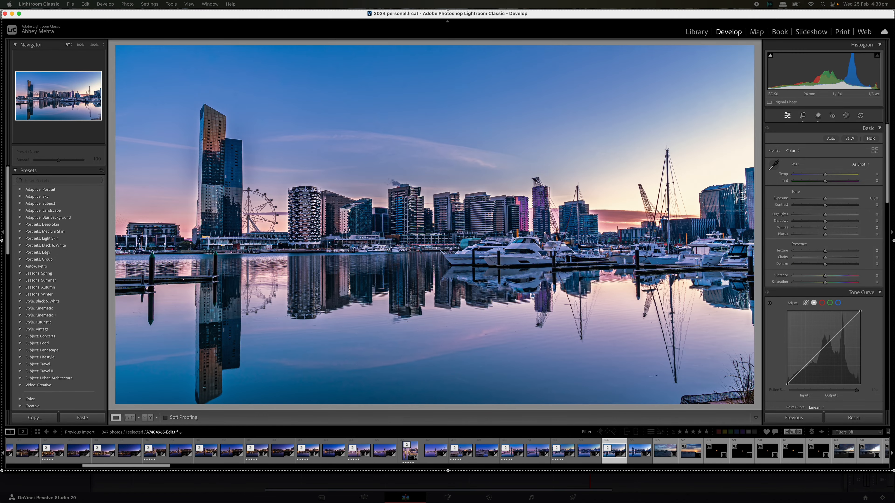